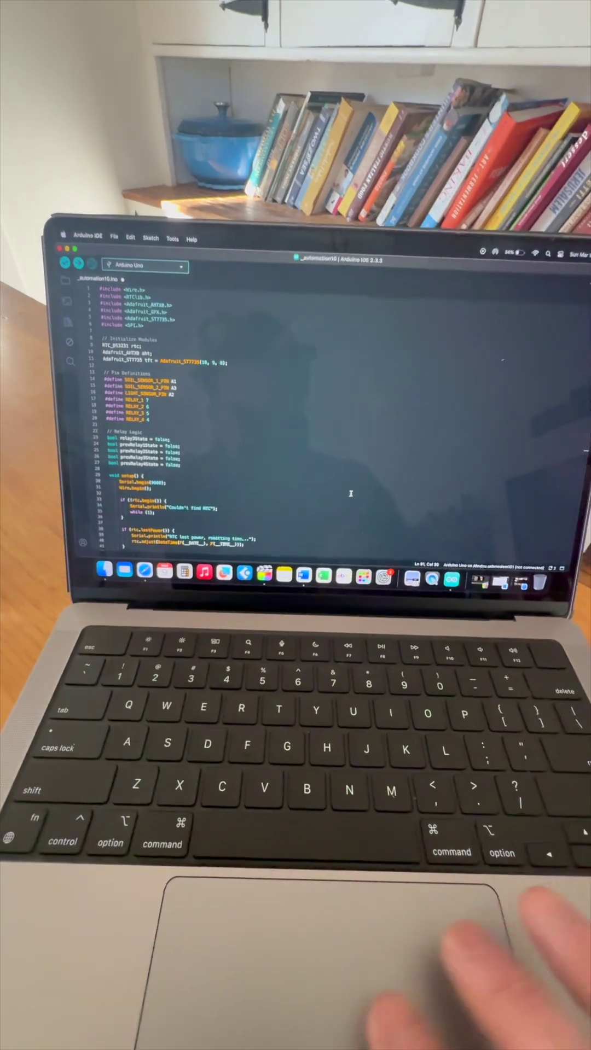
scroll(329, 490, down, 8)
scroll(338, 483, up, 5)
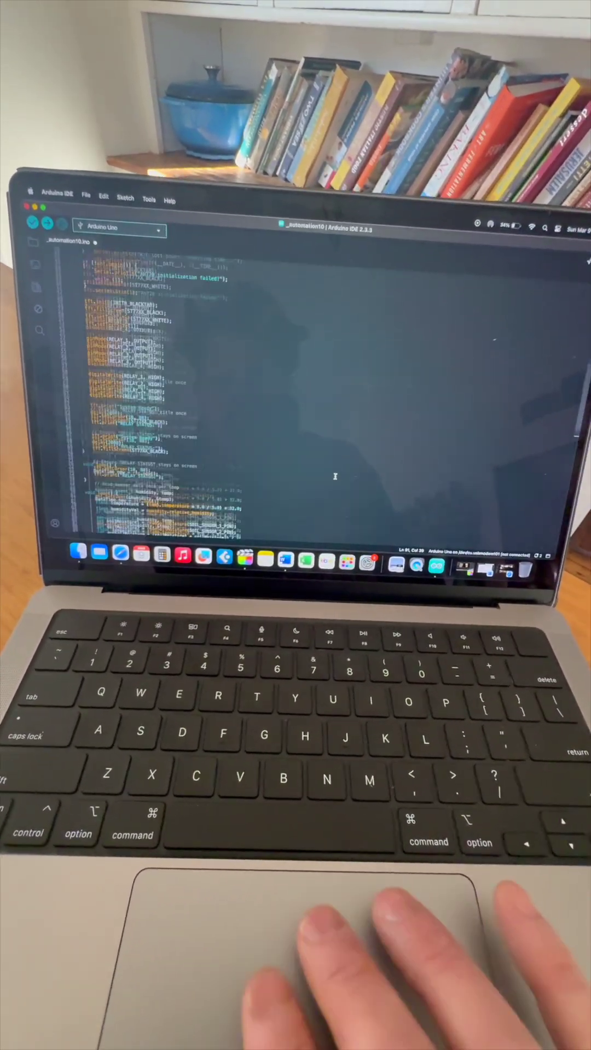
scroll(331, 473, down, 8)
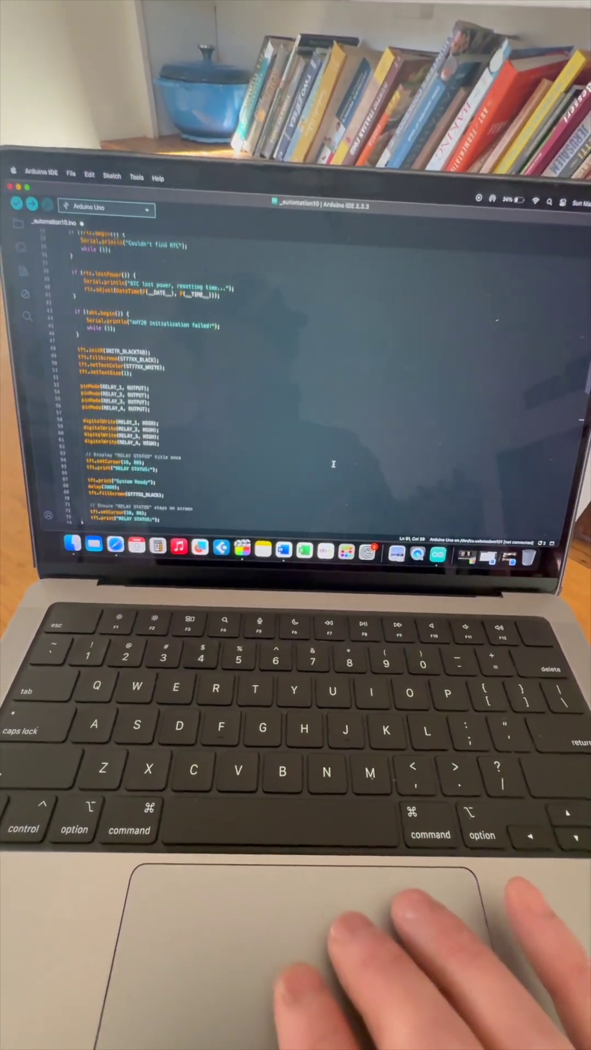
scroll(332, 466, down, 10)
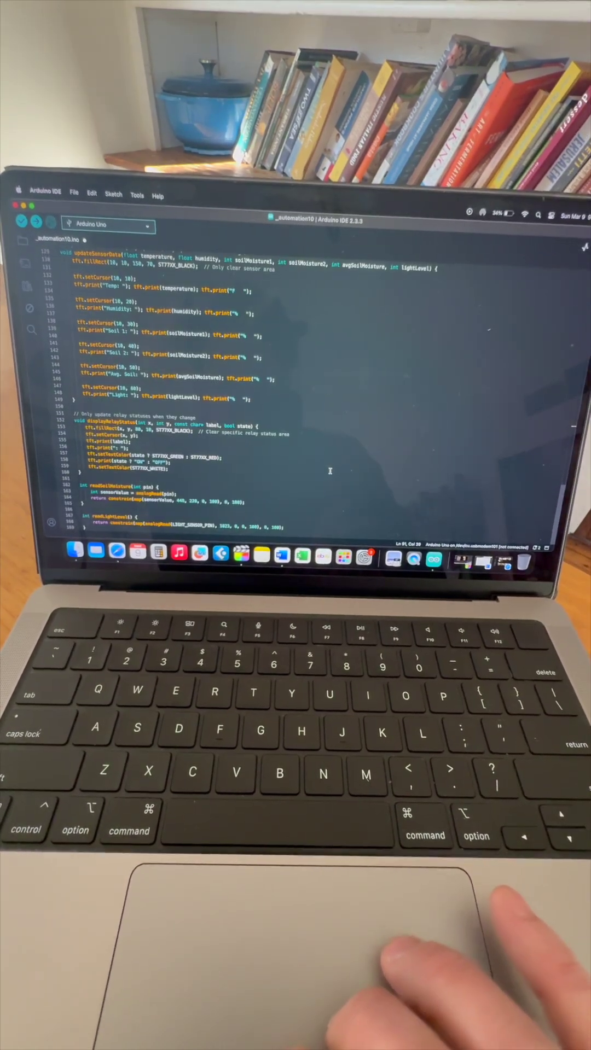
scroll(330, 471, up, 15)
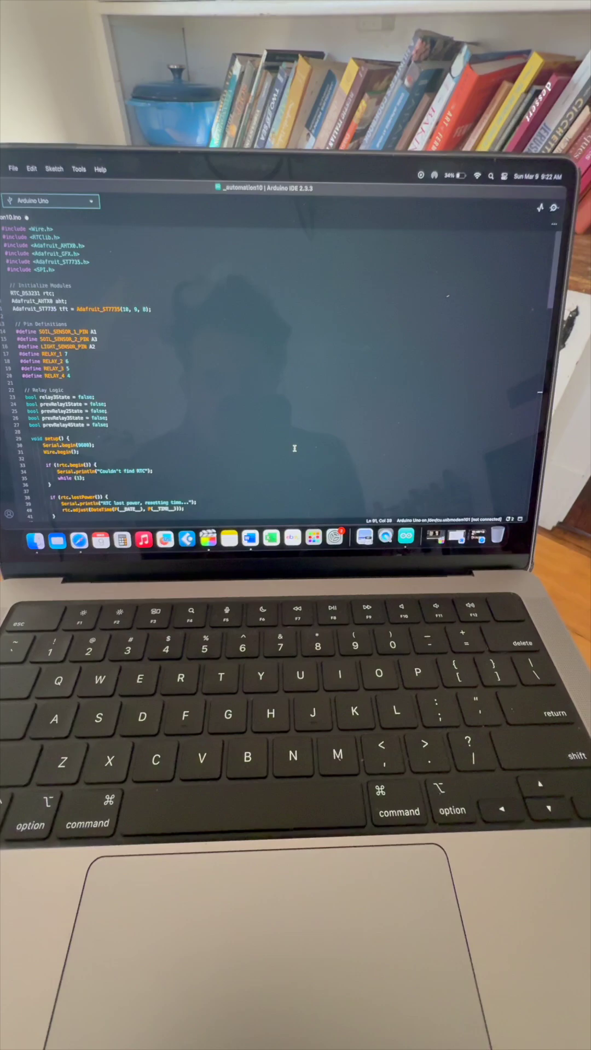
scroll(304, 447, down, 10)
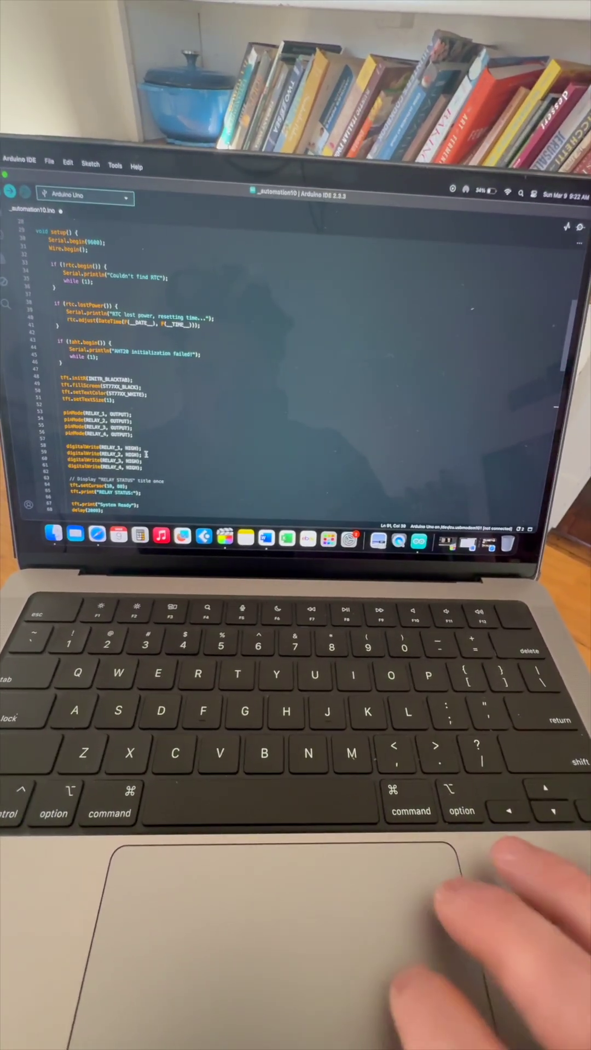
scroll(295, 369, up, 2)
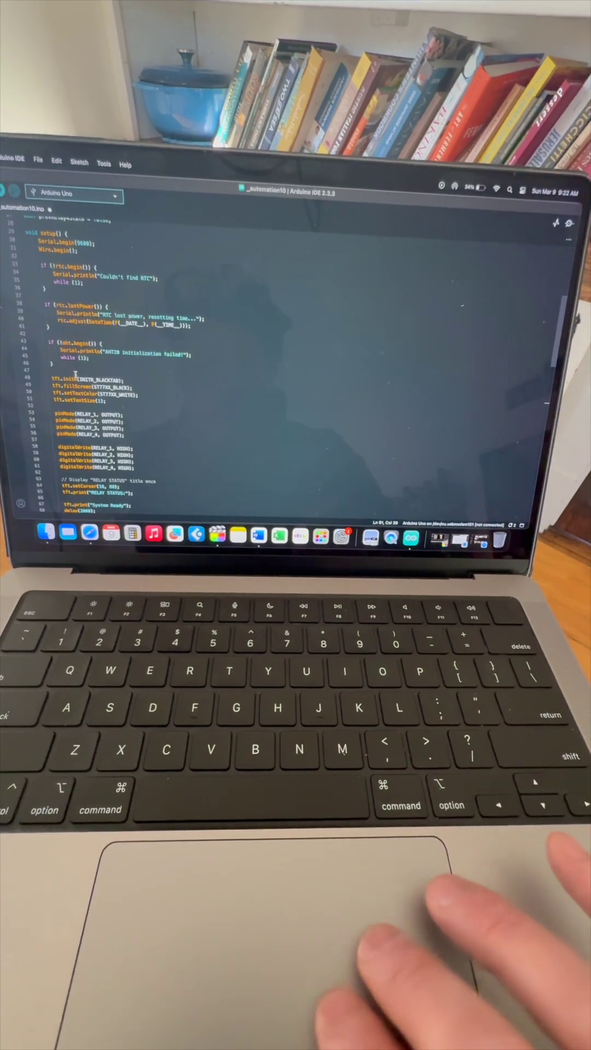